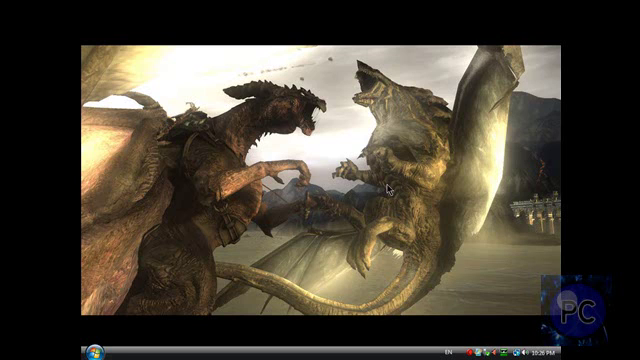
Launch Firefox from the dock, then minimize and restore its window.
{"action": "left_click", "coordinate": [300, 14]}
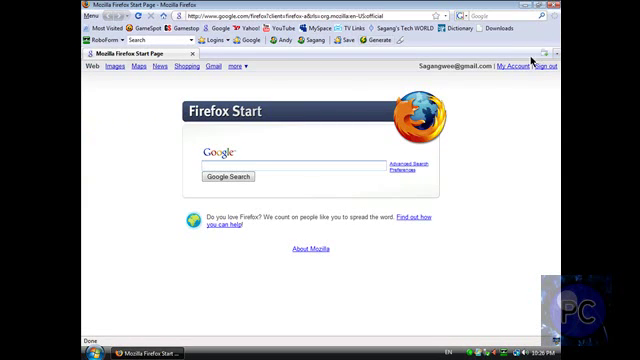
{"action": "left_click", "coordinate": [527, 10]}
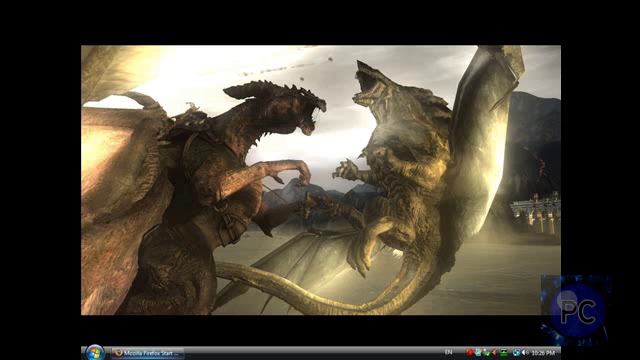
{"action": "left_click", "coordinate": [145, 352]}
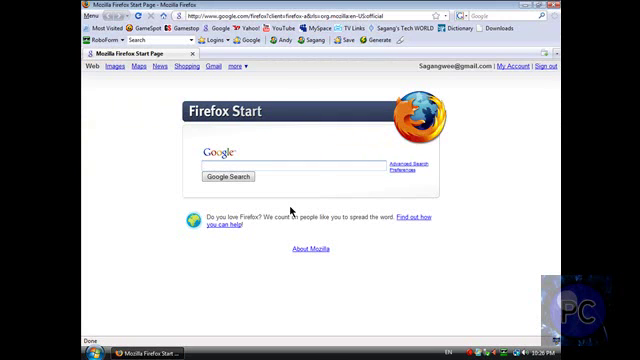
Load oosah.com from the Firefox address bar.
{"action": "left_click", "coordinate": [285, 16]}
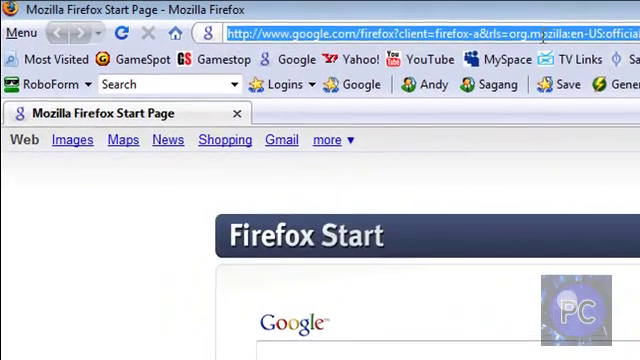
{"action": "type", "text": "oosah"}
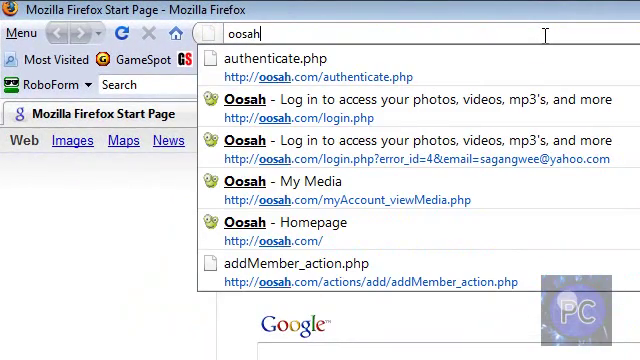
{"action": "type", "text": ".com"}
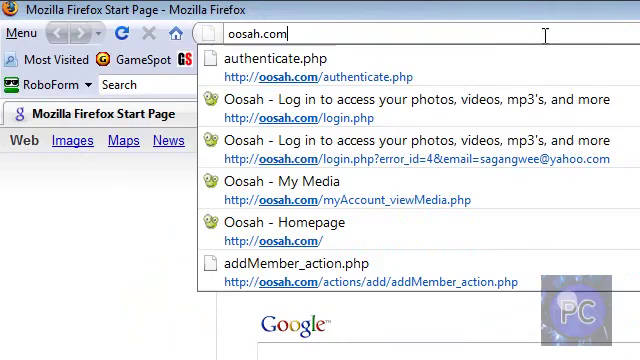
{"action": "key", "text": "Return"}
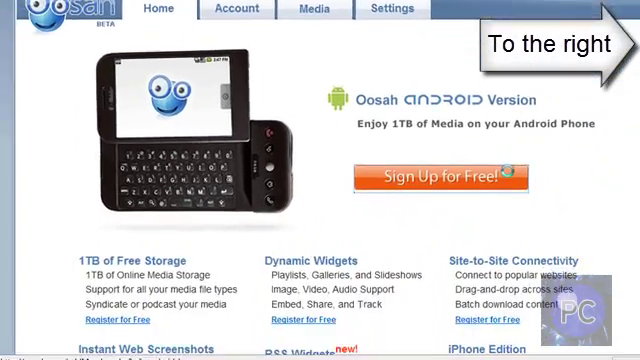
Open the Oosah sign-up page, then switch to the Login page instead.
{"action": "left_click", "coordinate": [465, 292]}
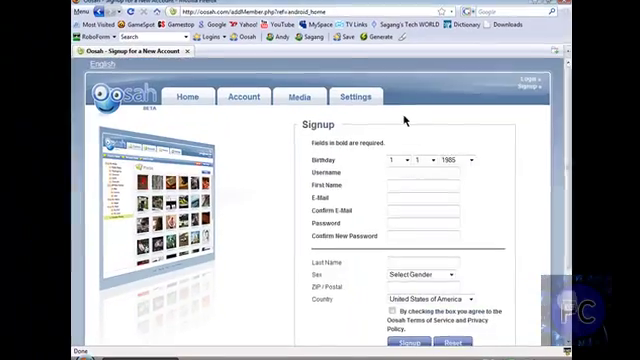
{"action": "left_click_drag", "start_coordinate": [396, 124], "coordinate": [514, 323]}
{"action": "left_click", "coordinate": [513, 192]}
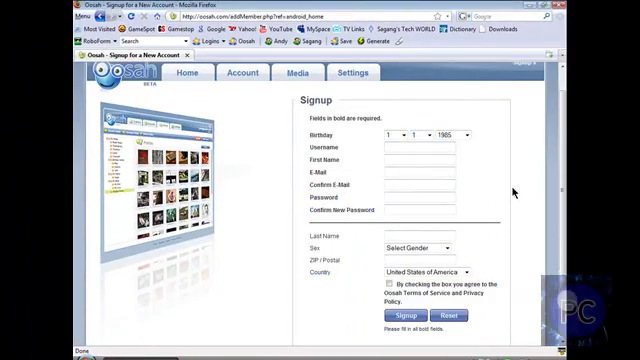
{"action": "scroll", "coordinate": [281, 206], "scroll_direction": "up", "scroll_amount": 1}
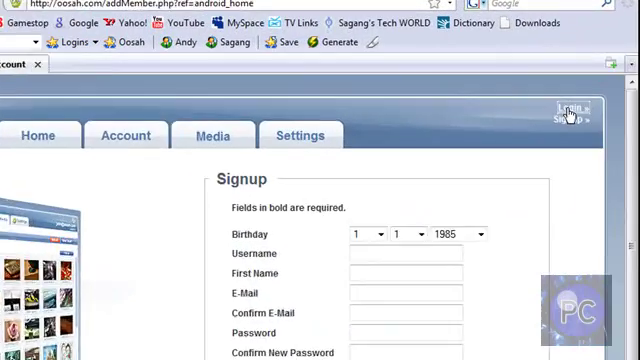
{"action": "left_click", "coordinate": [523, 82]}
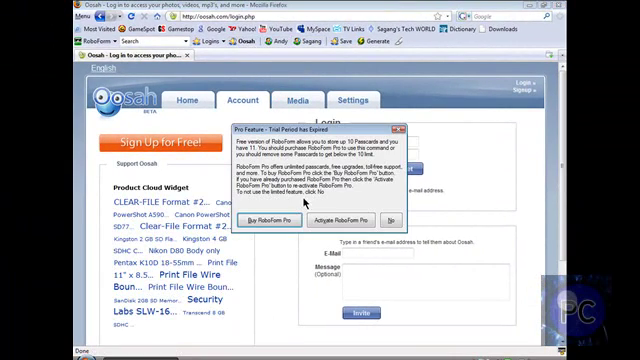
Dismiss the RoboForm expired Pro trial notice covering the login form.
{"action": "left_click", "coordinate": [400, 131]}
{"action": "left_click", "coordinate": [245, 42]}
{"action": "left_click", "coordinate": [399, 131]}
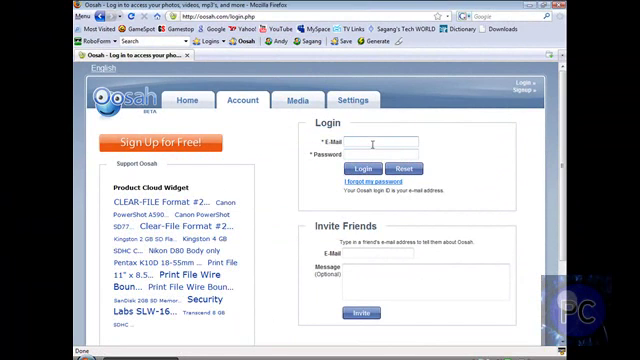
Log in with the saved e-mail address and decline RoboForm's offer to save it.
{"action": "left_click", "coordinate": [372, 143]}
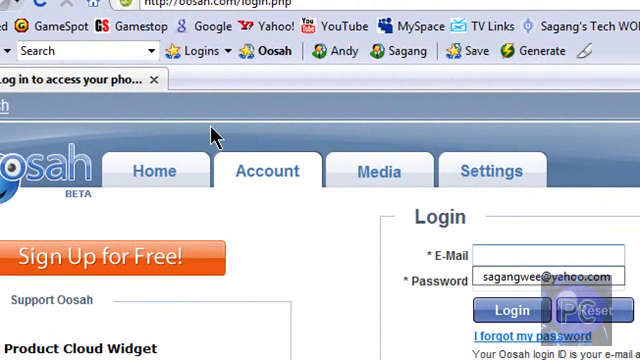
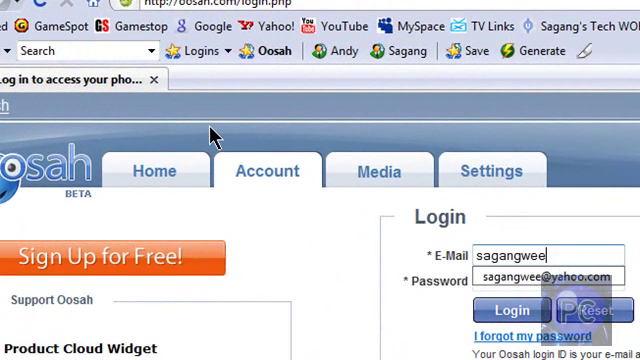
{"action": "left_click", "coordinate": [545, 277]}
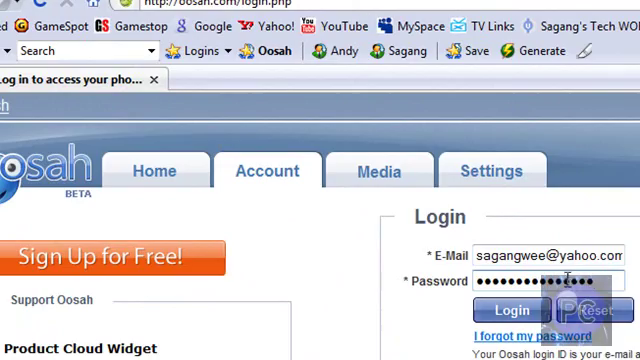
{"action": "left_click", "coordinate": [512, 310]}
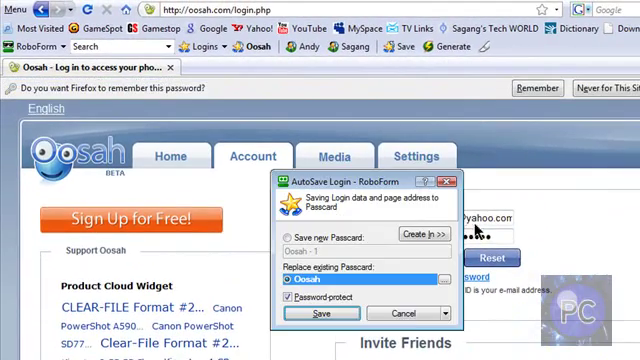
{"action": "left_click", "coordinate": [403, 313]}
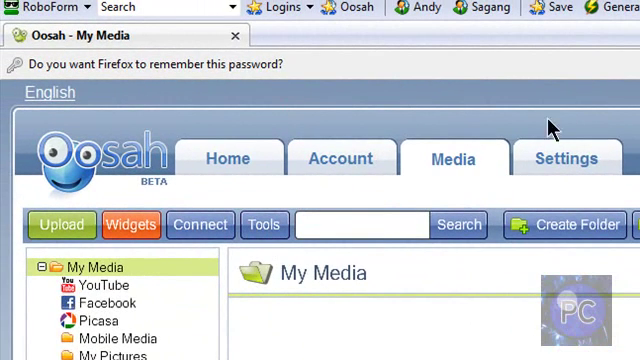
{"action": "left_click", "coordinate": [200, 224]}
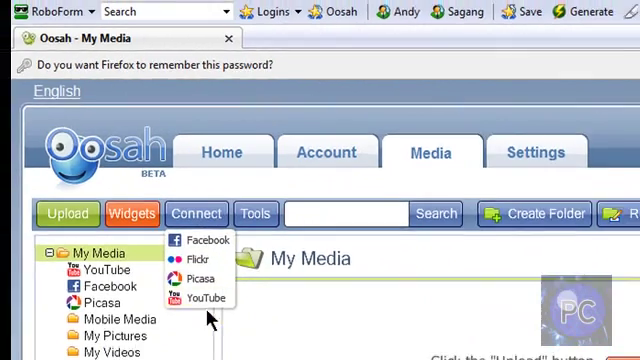
{"action": "left_click", "coordinate": [208, 315]}
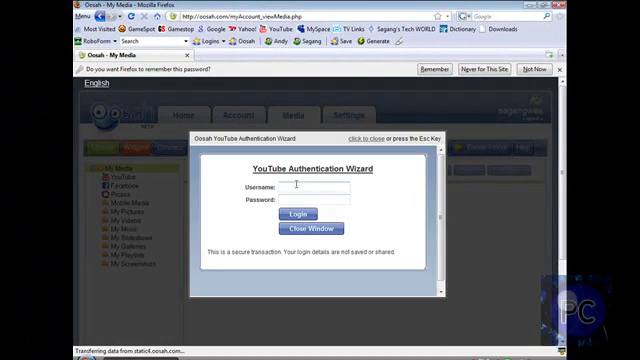
{"action": "left_click_drag", "start_coordinate": [194, 138], "coordinate": [274, 137]}
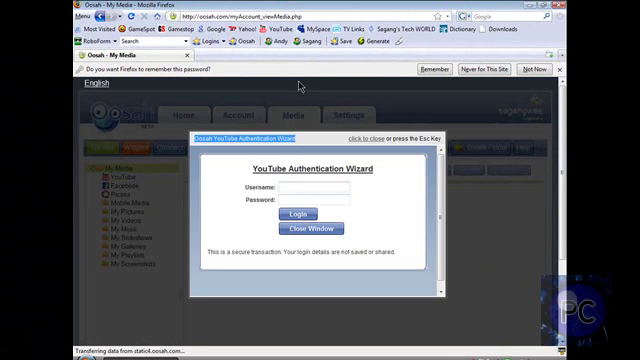
{"action": "left_click", "coordinate": [306, 41]}
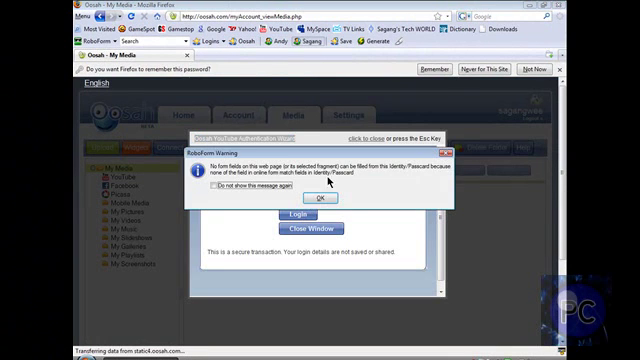
{"action": "left_click", "coordinate": [320, 201]}
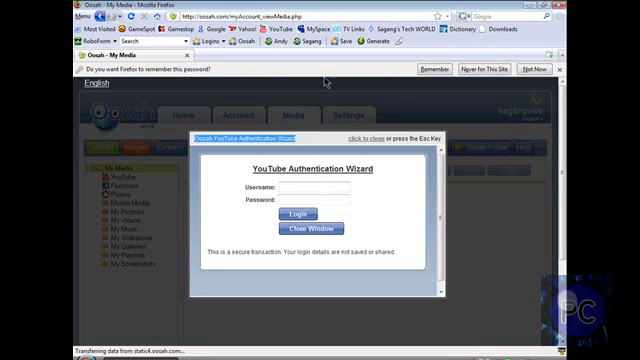
{"action": "left_click", "coordinate": [306, 41]}
{"action": "left_click", "coordinate": [324, 201]}
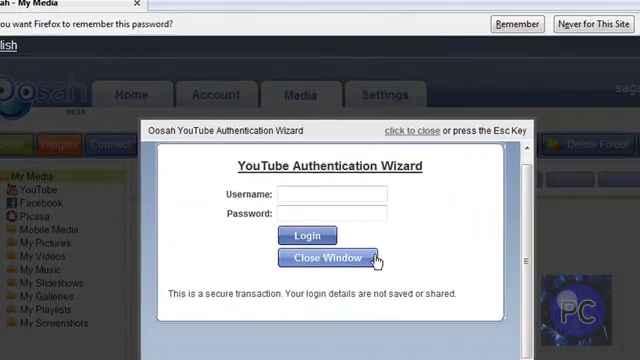
{"action": "left_click", "coordinate": [325, 229]}
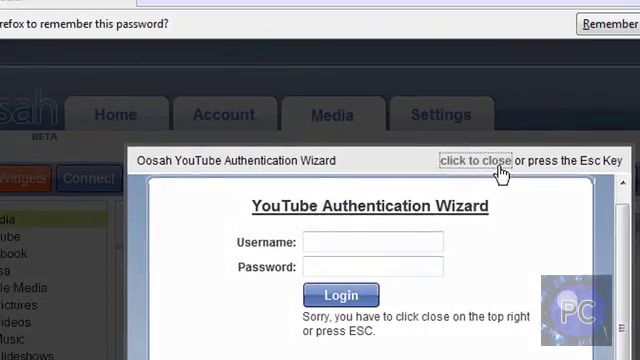
{"action": "left_click", "coordinate": [458, 122]}
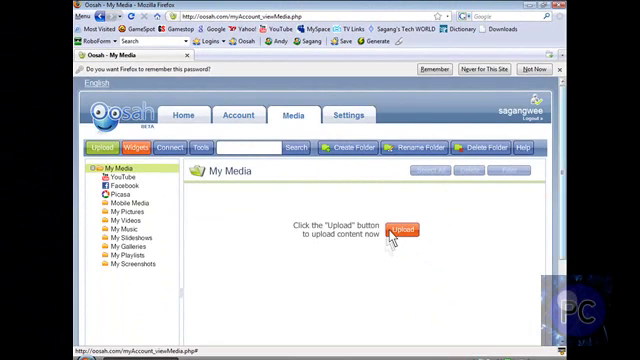
{"action": "scroll", "coordinate": [400, 225], "scroll_direction": "down", "scroll_amount": 1}
{"action": "scroll", "coordinate": [400, 225], "scroll_direction": "up", "scroll_amount": 1}
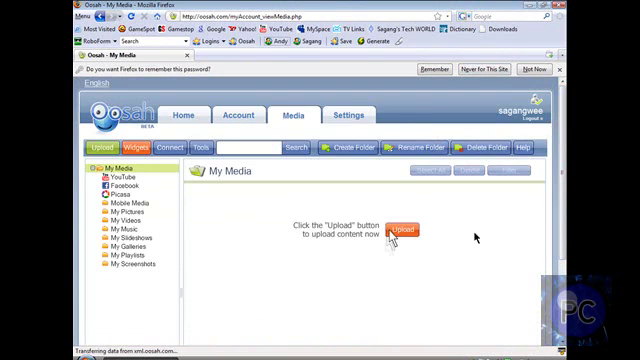
Open the Upload Files dialog, move it, and close it without uploading anything.
{"action": "left_click", "coordinate": [102, 147]}
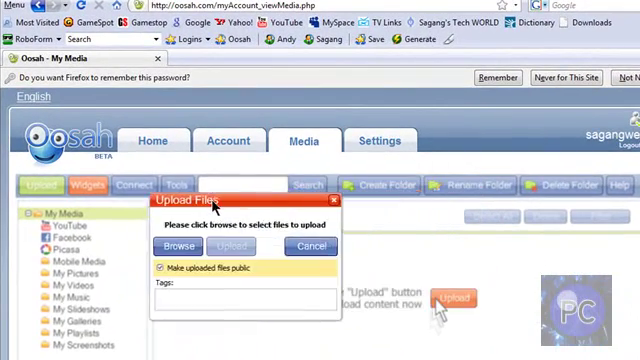
{"action": "mouse_move", "coordinate": [345, 185]}
{"action": "left_mouse_down"}
{"action": "mouse_move", "coordinate": [196, 243]}
{"action": "mouse_move", "coordinate": [407, 160]}
{"action": "left_mouse_up"}
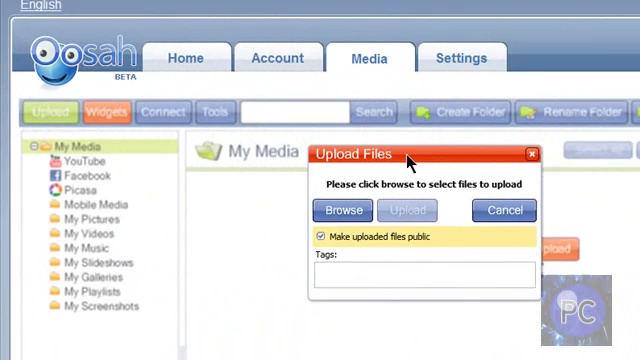
{"action": "left_click", "coordinate": [587, 115]}
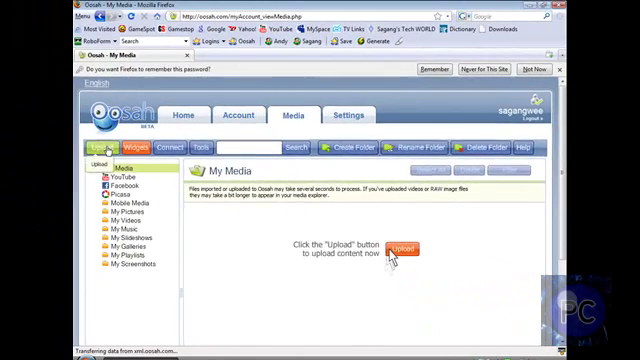
{"action": "left_click", "coordinate": [102, 147]}
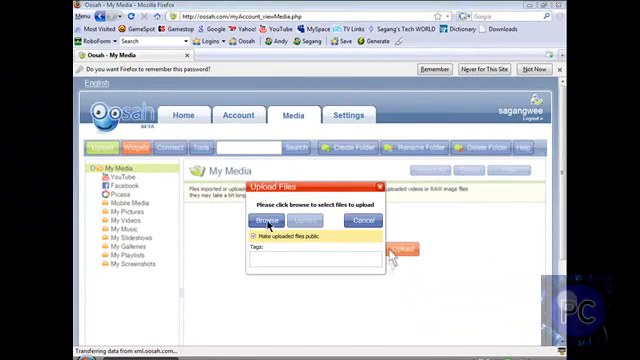
{"action": "left_click", "coordinate": [266, 220]}
{"action": "left_click", "coordinate": [337, 22]}
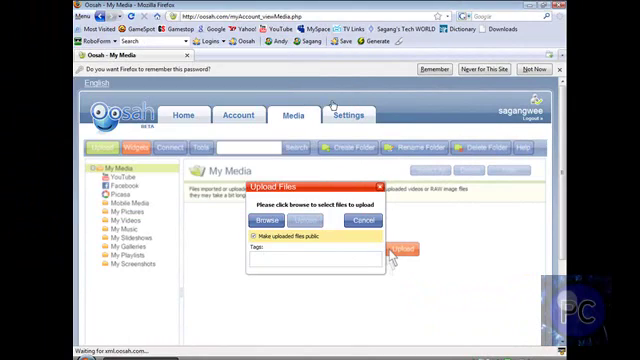
{"action": "left_click", "coordinate": [362, 220]}
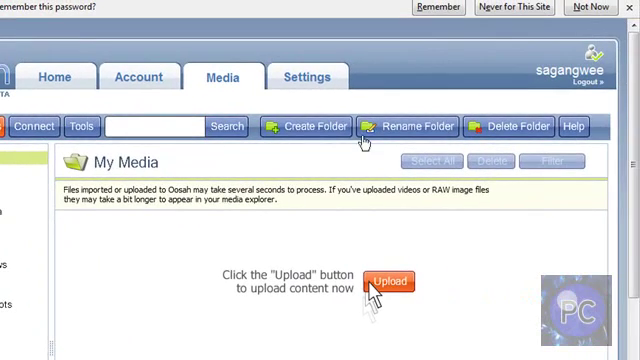
{"action": "mouse_move", "coordinate": [632, 175]}
{"action": "left_mouse_down"}
{"action": "mouse_move", "coordinate": [624, 345]}
{"action": "mouse_move", "coordinate": [630, 110]}
{"action": "left_mouse_up"}
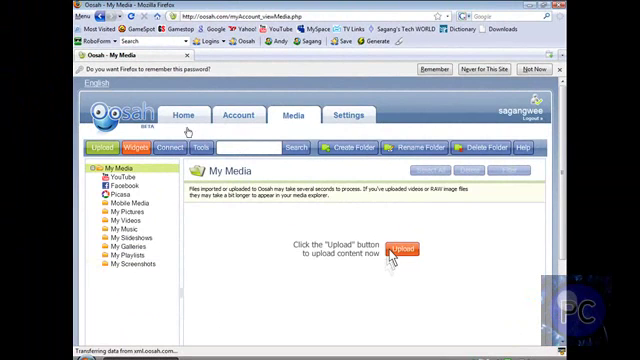
{"action": "scroll", "coordinate": [392, 257], "scroll_direction": "down", "scroll_amount": 3}
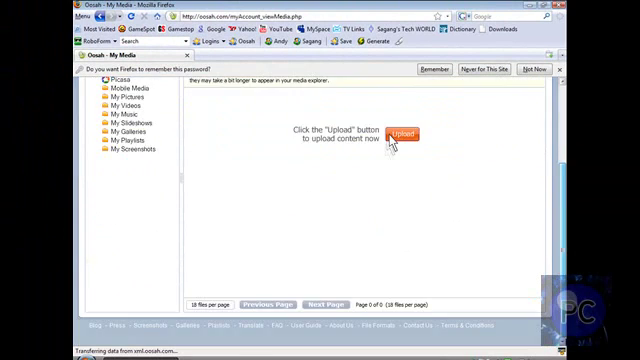
{"action": "scroll", "coordinate": [392, 257], "scroll_direction": "up", "scroll_amount": 2}
{"action": "scroll", "coordinate": [564, 133], "scroll_direction": "up", "scroll_amount": 1}
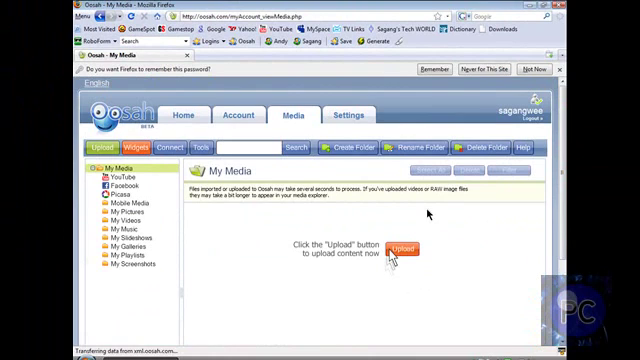
Close Firefox's 'remember this password' bar above the My Media page.
{"action": "left_click", "coordinate": [559, 69]}
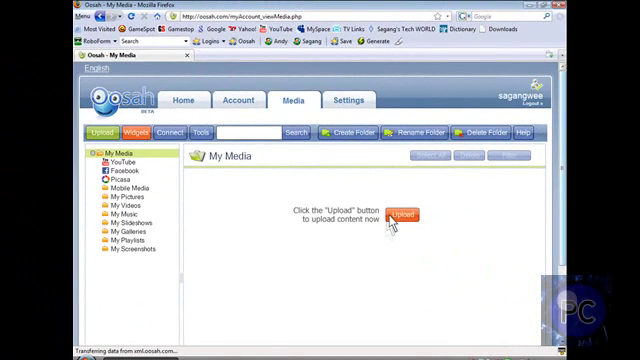
{"action": "scroll", "coordinate": [390, 222], "scroll_direction": "down", "scroll_amount": 2}
{"action": "scroll", "coordinate": [392, 142], "scroll_direction": "down", "scroll_amount": 2}
{"action": "scroll", "coordinate": [392, 142], "scroll_direction": "up", "scroll_amount": 4}
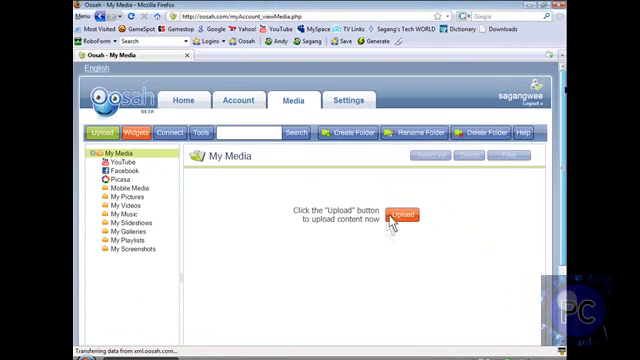
{"action": "scroll", "coordinate": [392, 142], "scroll_direction": "down", "scroll_amount": 1}
{"action": "scroll", "coordinate": [392, 142], "scroll_direction": "down", "scroll_amount": 3}
{"action": "scroll", "coordinate": [392, 122], "scroll_direction": "up", "scroll_amount": 3}
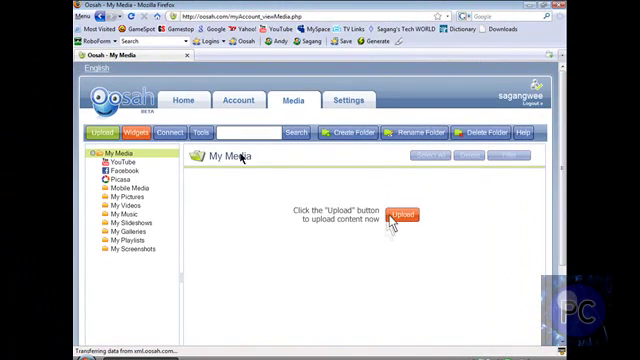